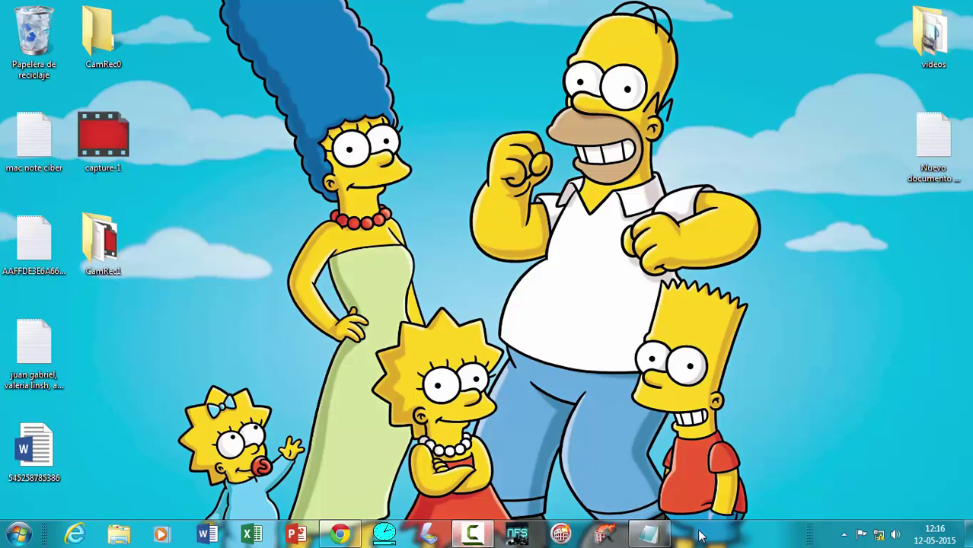
Switch to Chrome and load the router's administration page at 192.168.1.1:8000 in a new tab.
key("alt+Tab")
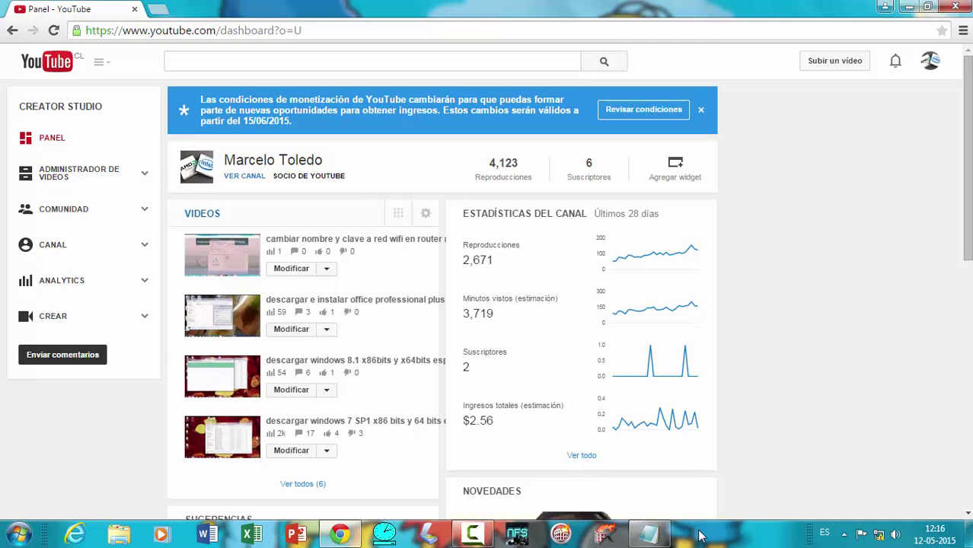
key("ctrl+t")
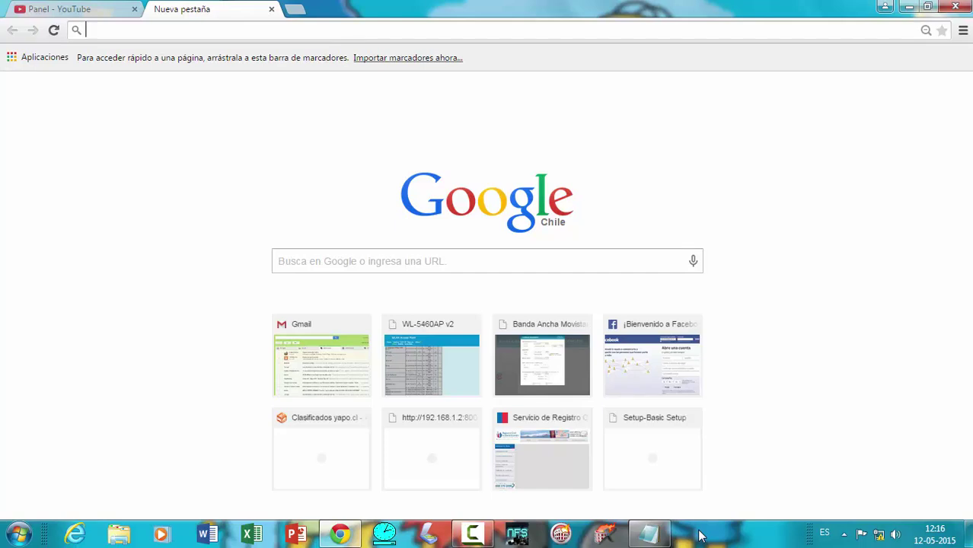
type("192")
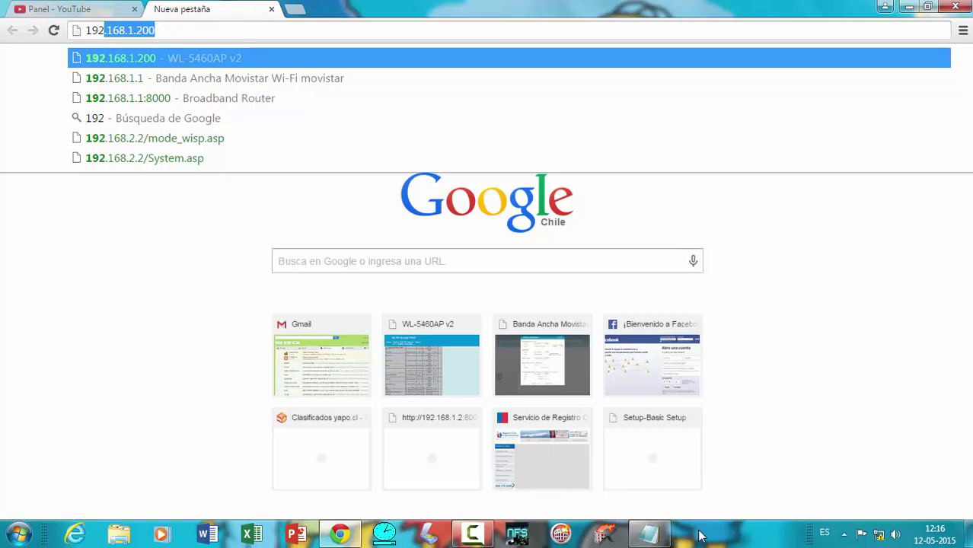
key("Right")
key("BackSpace")
key("BackSpace")
key("BackSpace")
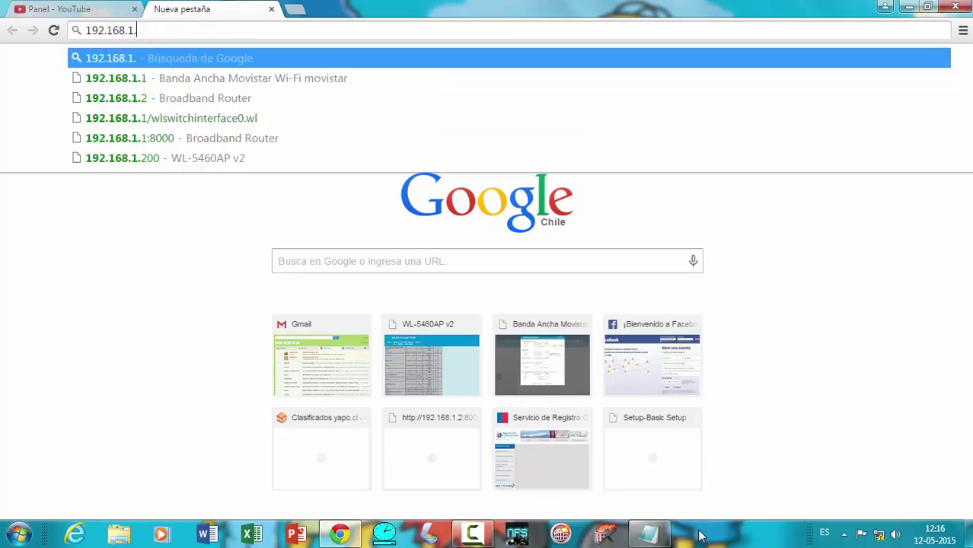
type("1")
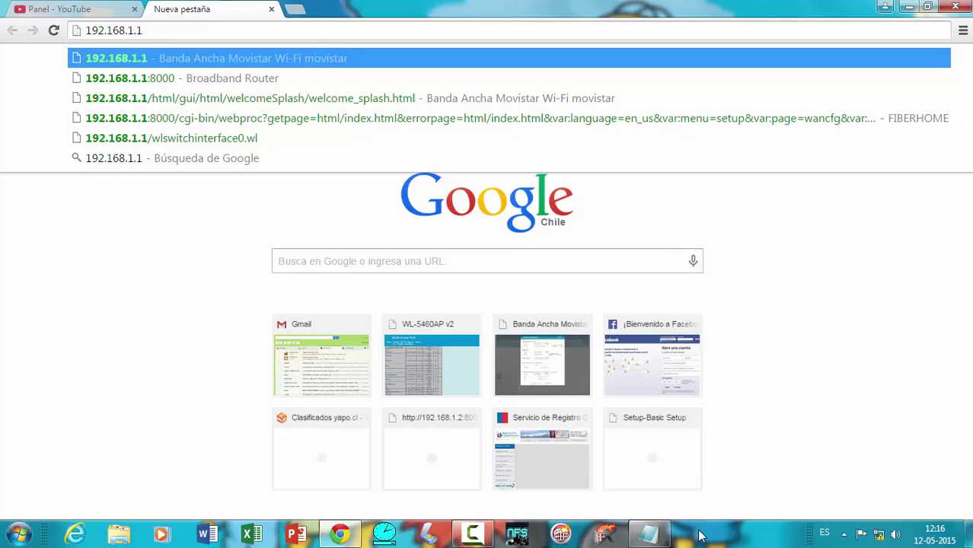
type(":")
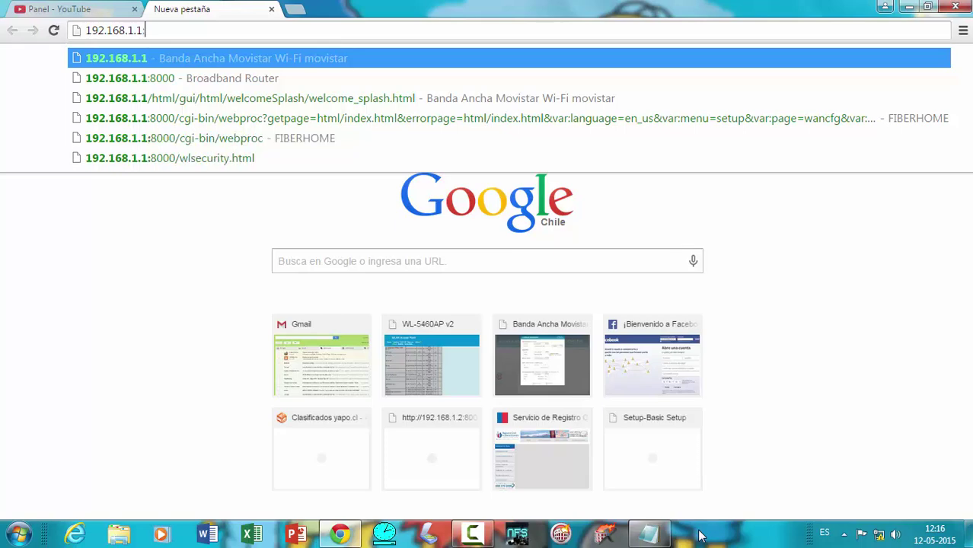
type("8000")
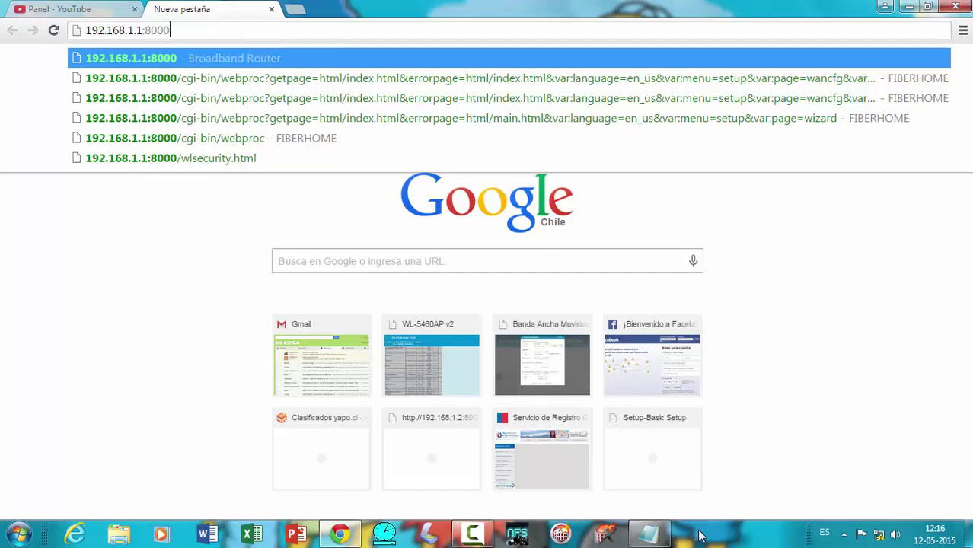
key("Return")
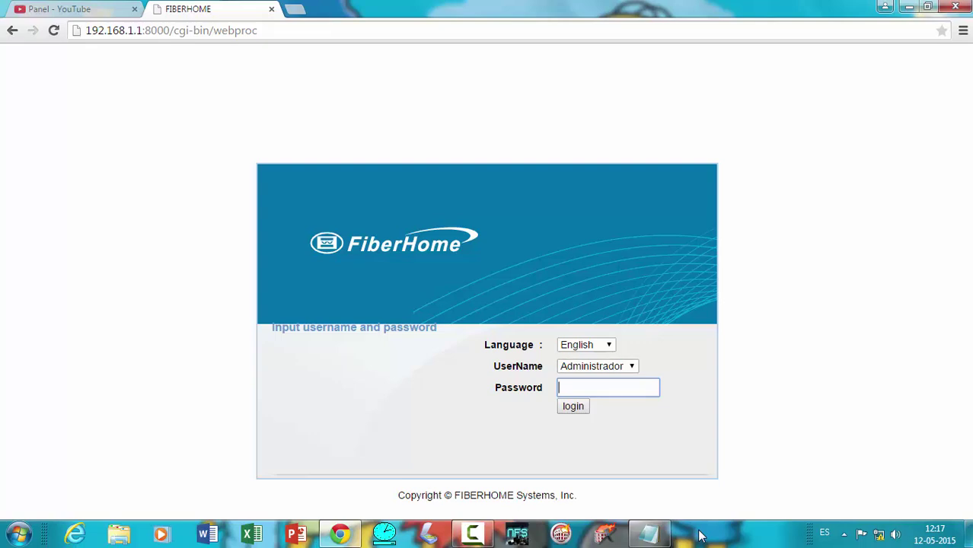
Choose user as the UserName on the FiberHome login form, ready for the password entry.
left_click(597, 366)
key("Down")
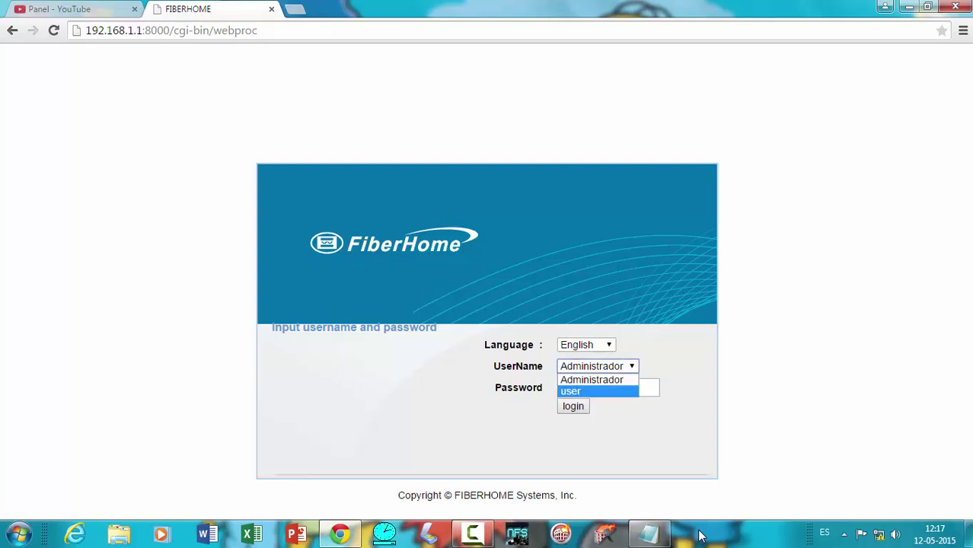
key("Return")
key("Tab")
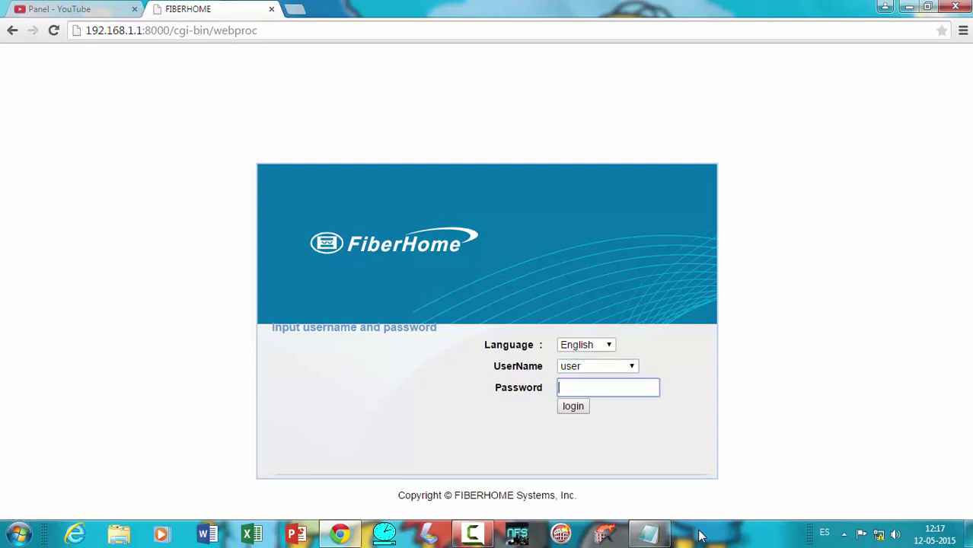
Switch to the Notepad document with the router credentials and copy the login password.
key("alt+Tab")
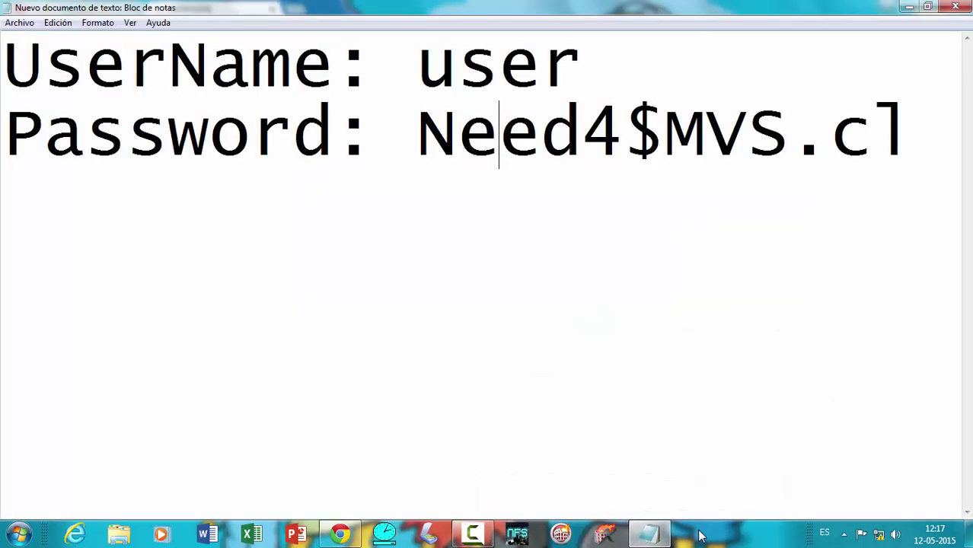
key("Left")
key("Left")
key("shift+Right")
key("shift+Right")
key("shift+Right")
key("shift+Right")
key("shift+Right")
key("shift+Right")
key("shift+Right")
key("shift+Right")
key("shift+Right")
key("shift+Right")
key("shift+Right")
key("shift+Right")
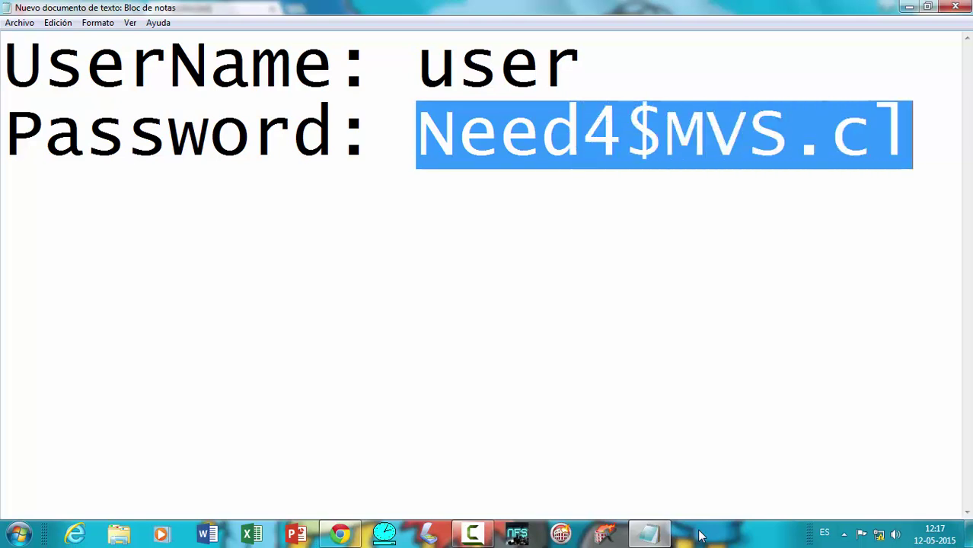
key("Menu")
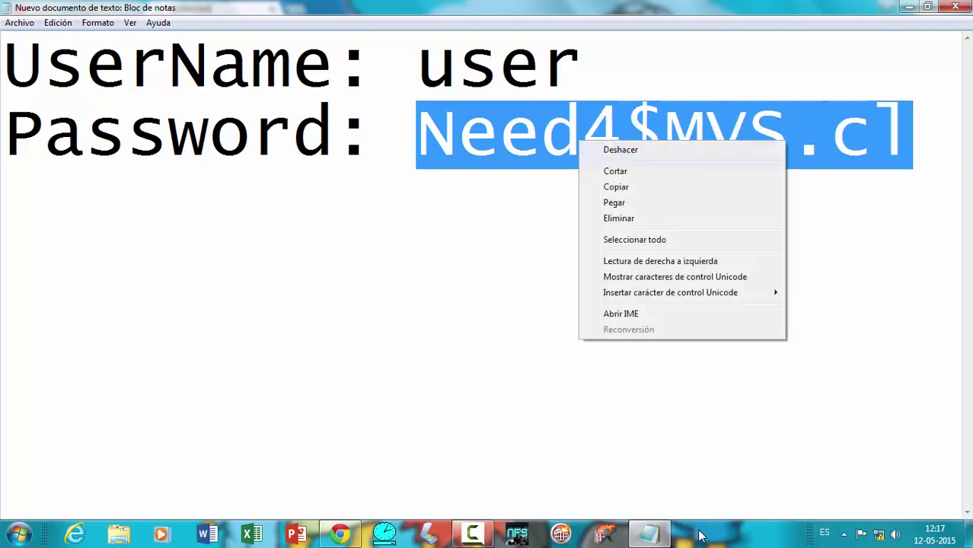
key("Down")
key("Down")
key("Return")
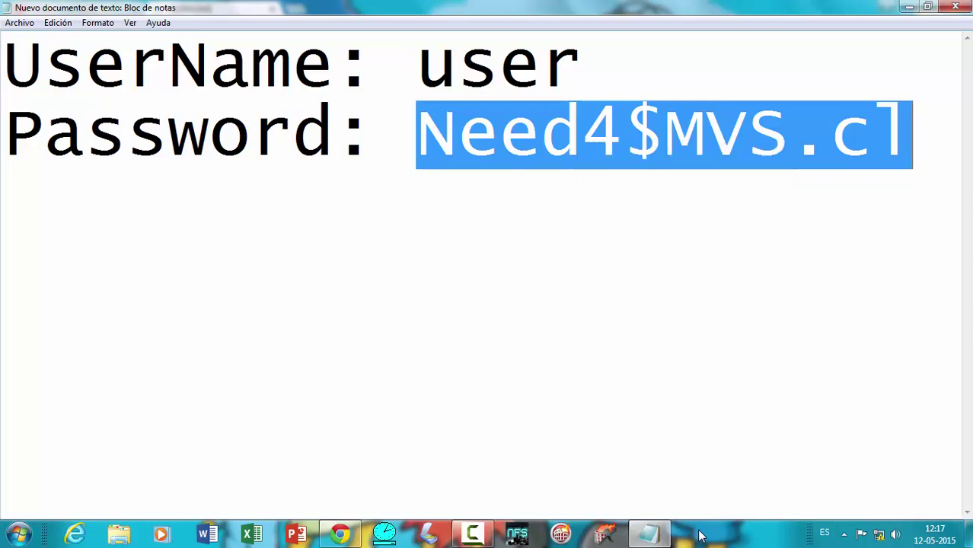
Return to the router login page in Chrome and log in with the copied password.
key("Right")
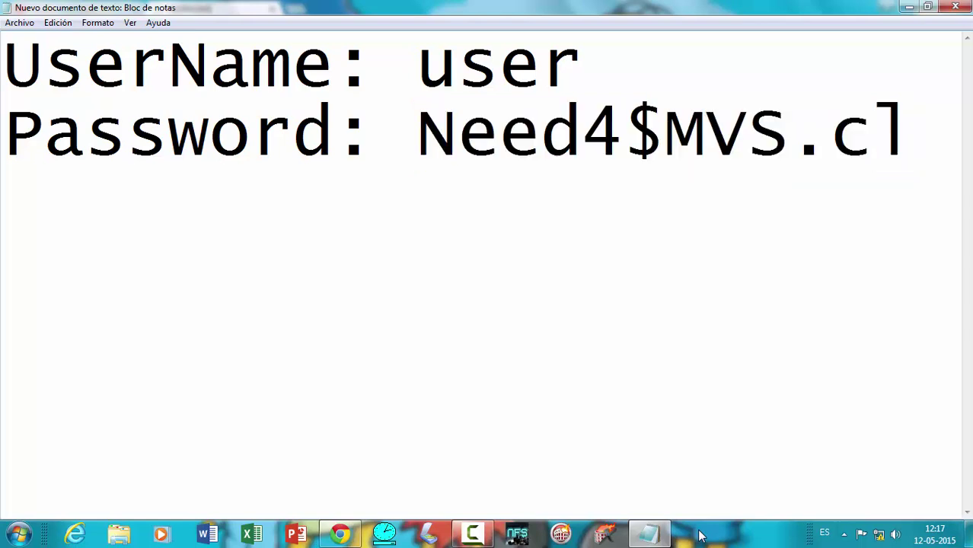
key("shift+Left")
key("Right")
key("shift+Left")
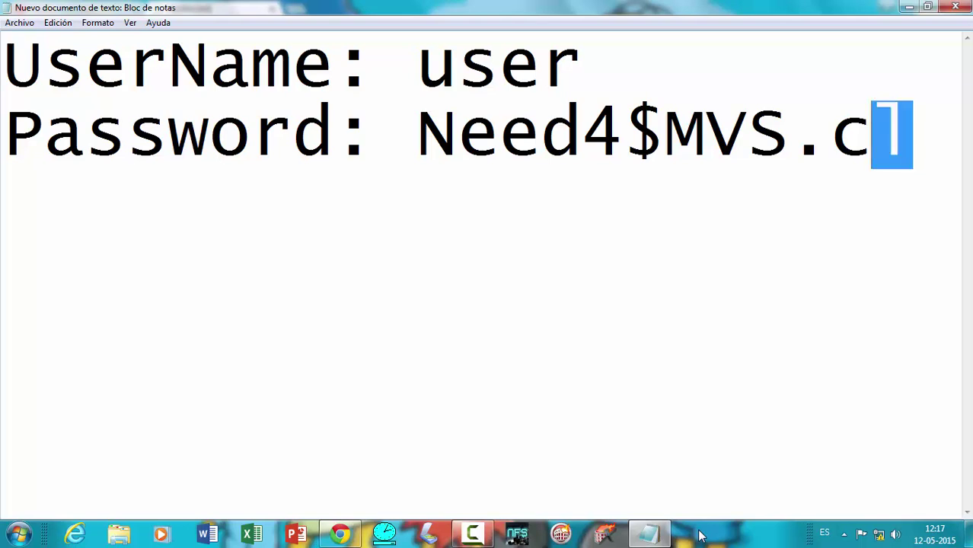
key("alt+Tab")
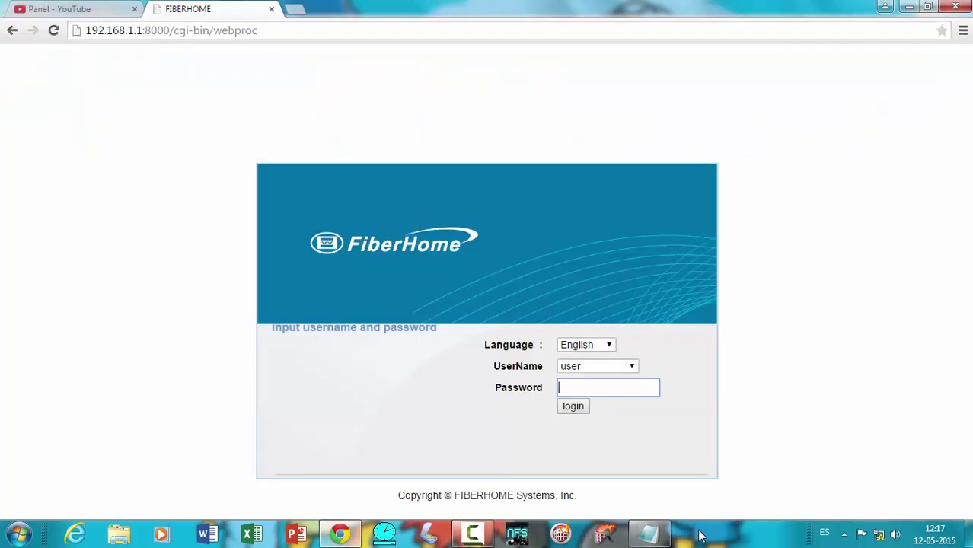
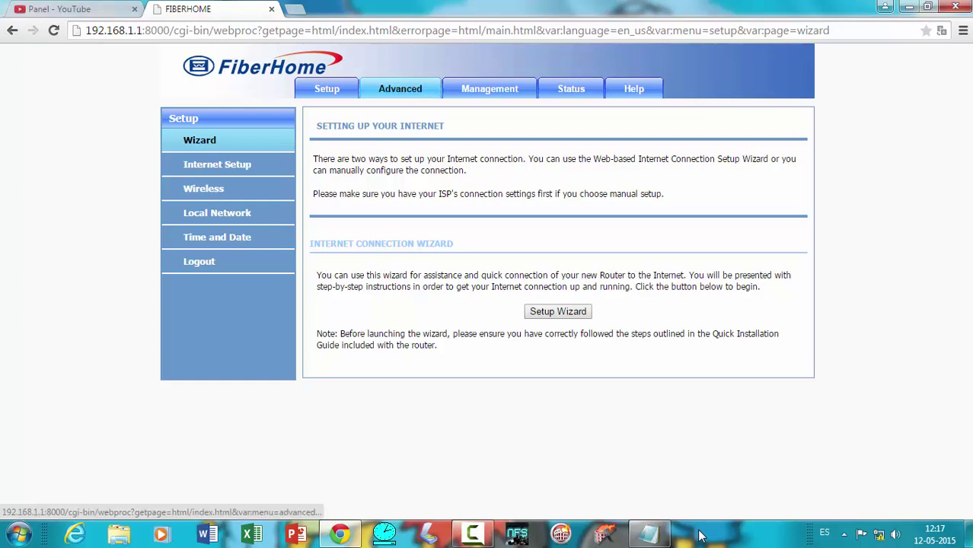
Open the router's Internet Setup and delete both WAN interfaces, the static 8/34 and the PPPoE 8/32.
left_click(399, 89)
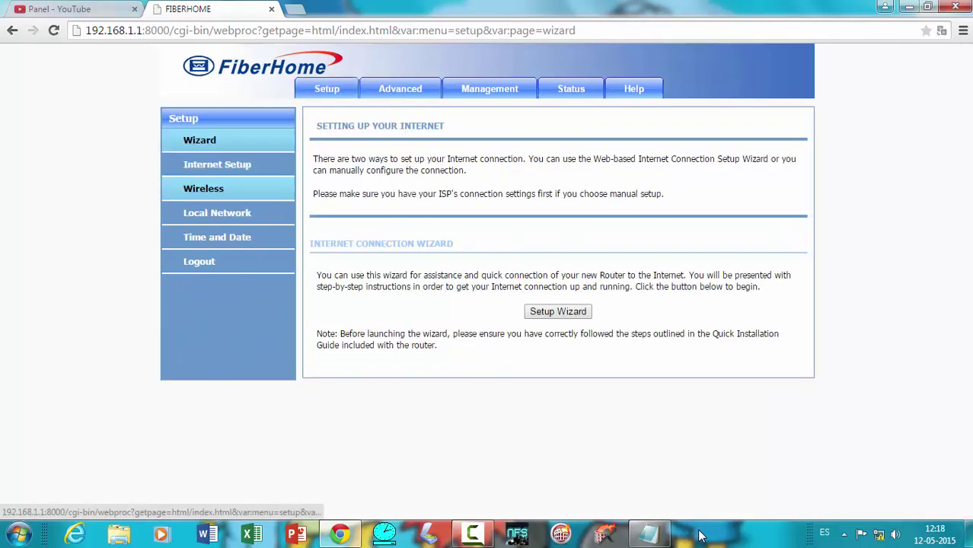
left_click(217, 165)
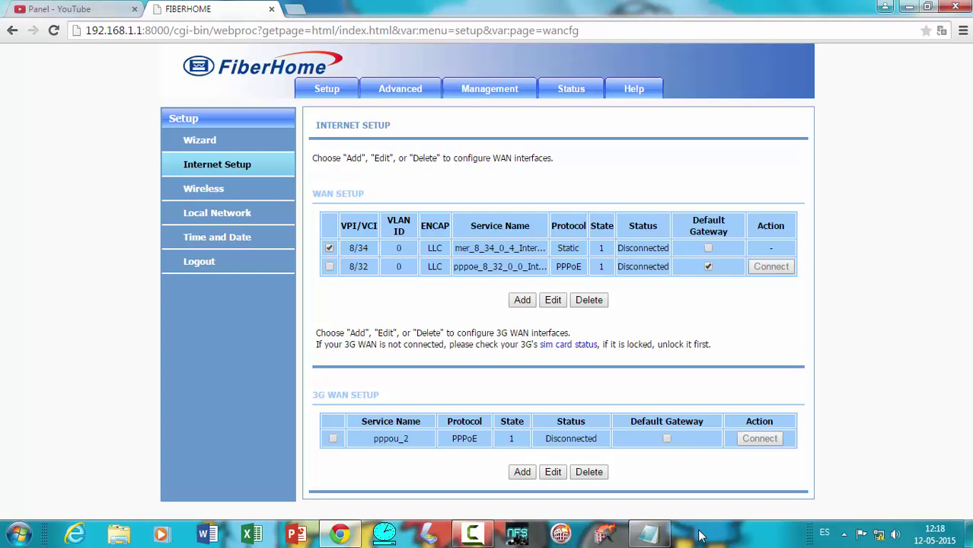
left_click(588, 300)
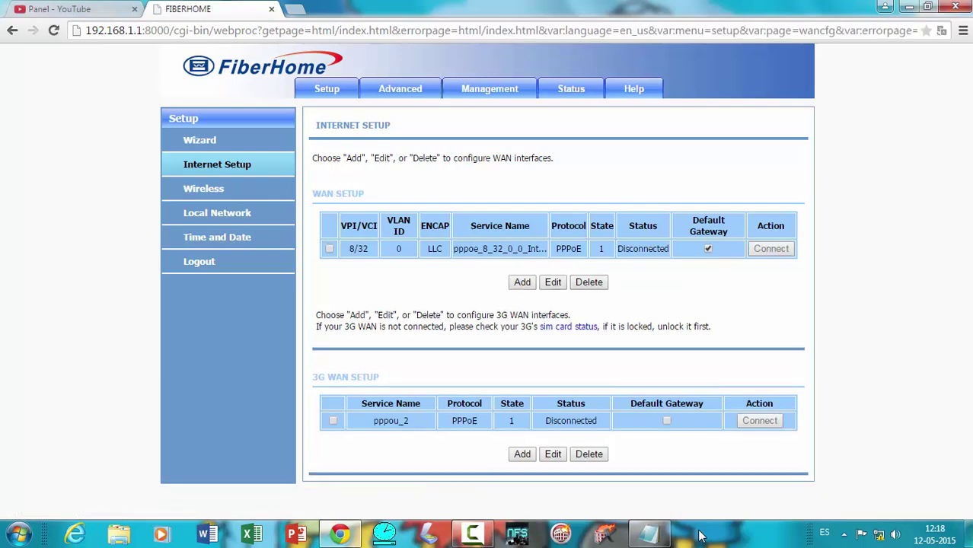
left_click(329, 249)
left_click(589, 283)
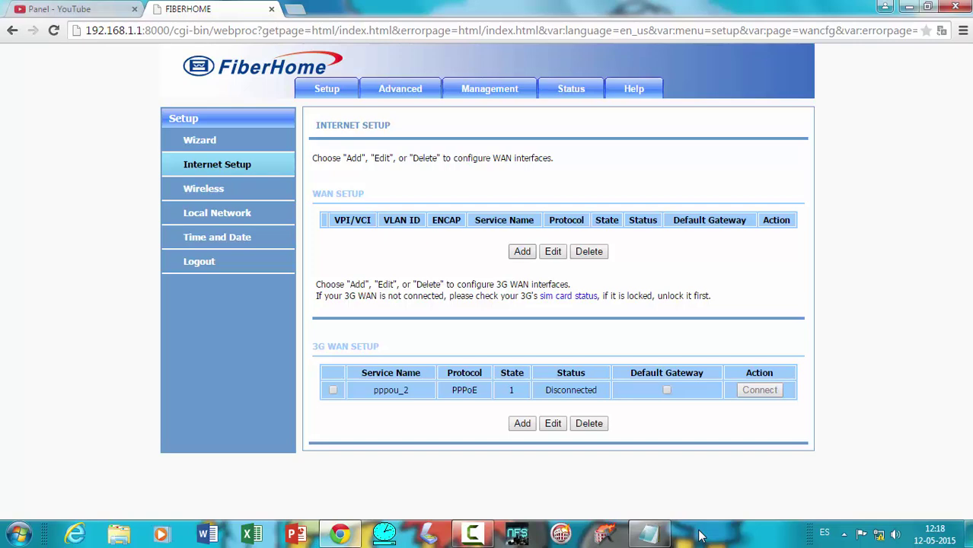
Add a WAN interface with VPI 8, VCI 32 and the Bridging protocol, and apply it.
key("Return")
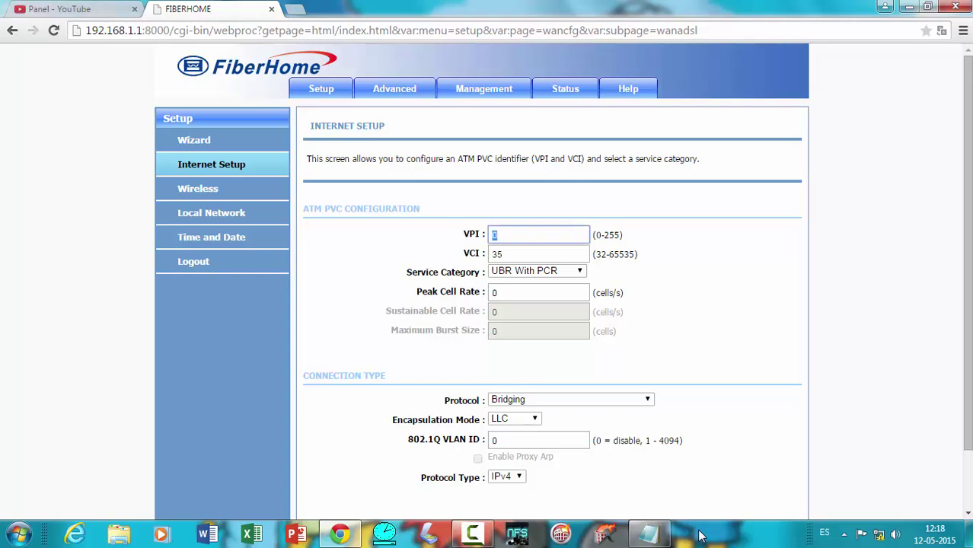
type("2")
key("BackSpace")
type("8")
key("Tab")
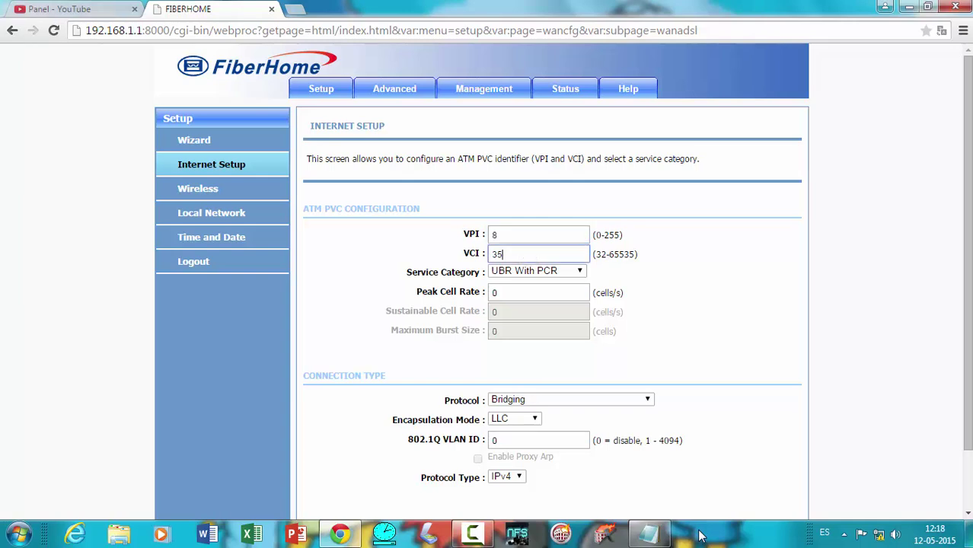
key("BackSpace")
type("2")
key("Tab")
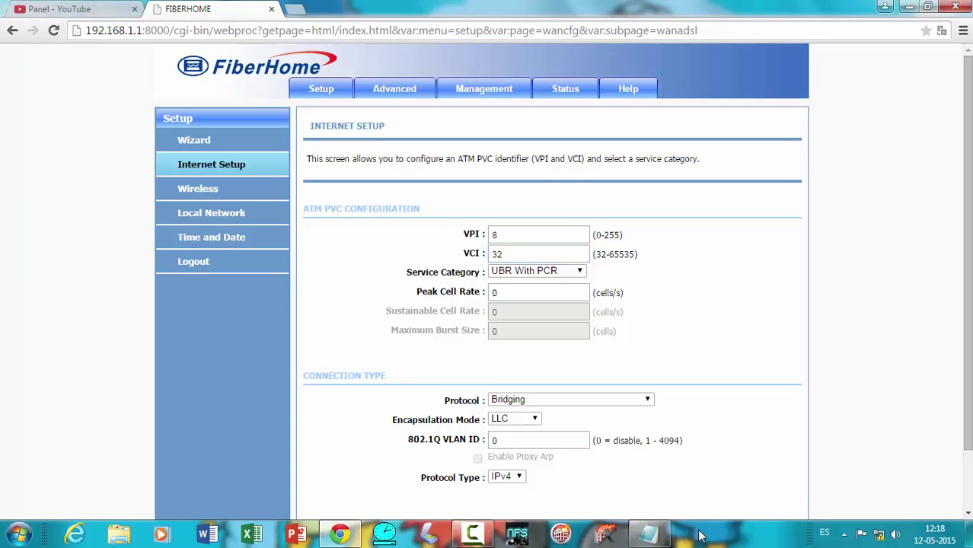
scroll(701, 536, "down", 2)
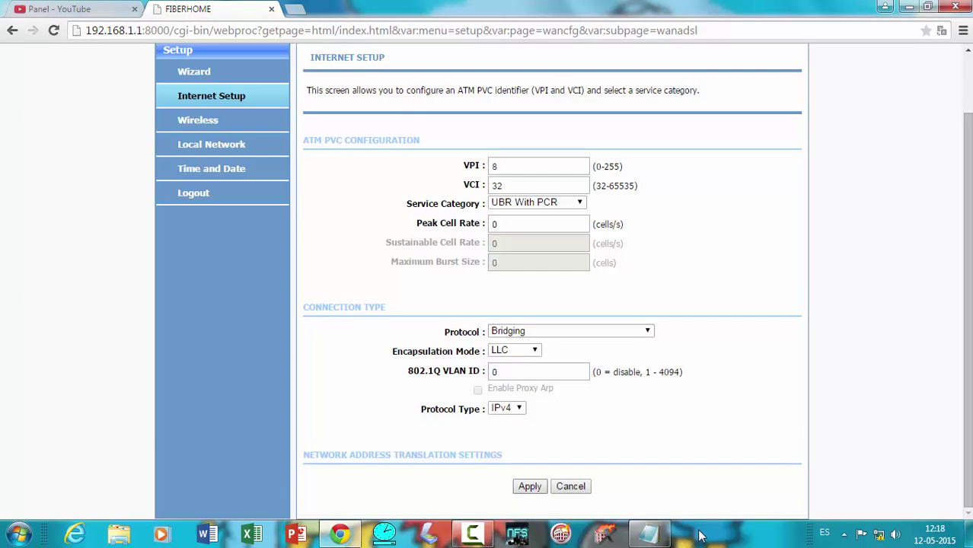
key("F5")
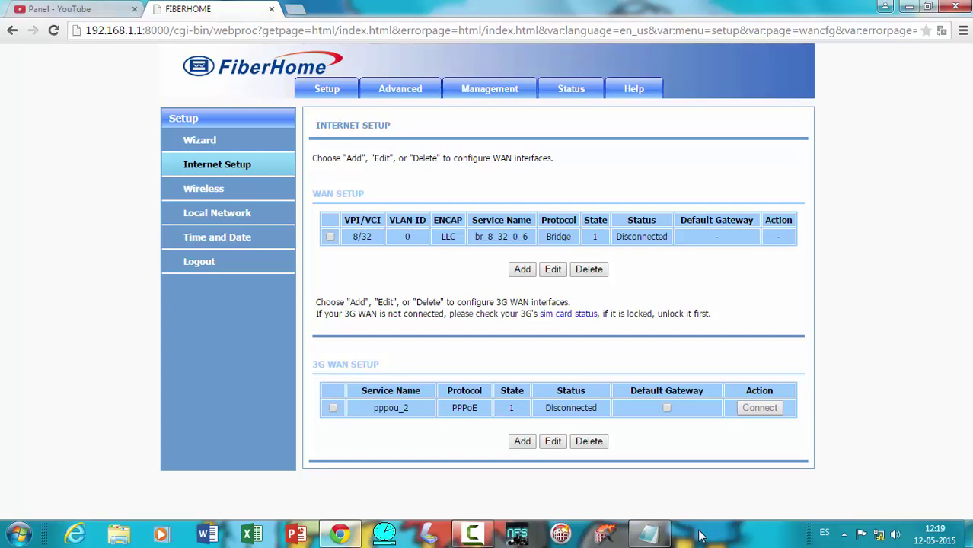
left_click_drag(545, 236, 571, 236)
left_click(571, 241)
Open the Local Network settings and set the Router IP Address to 192.168.1.2.
left_click(217, 213)
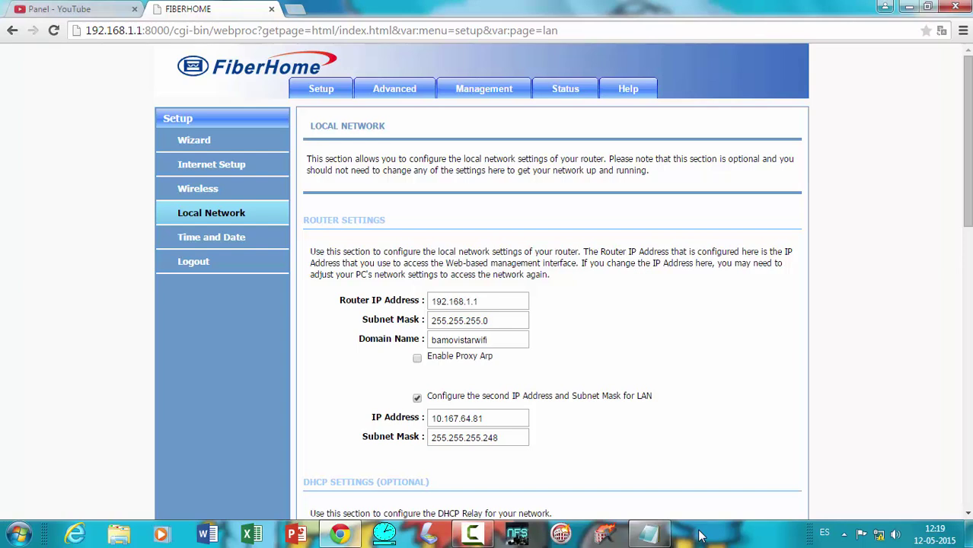
double_click(475, 301)
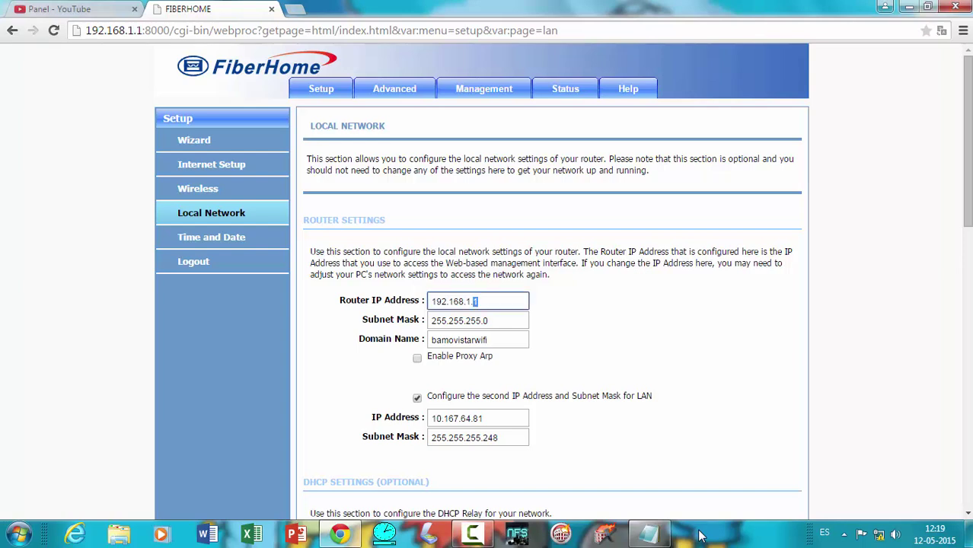
key("Right")
key("shift+Left")
key("shift+Left")
key("shift+Left")
key("shift+Left")
key("shift+Left")
key("shift+Left")
key("shift+Left")
key("shift+Left")
key("shift+Left")
key("shift+Left")
key("shift+Left")
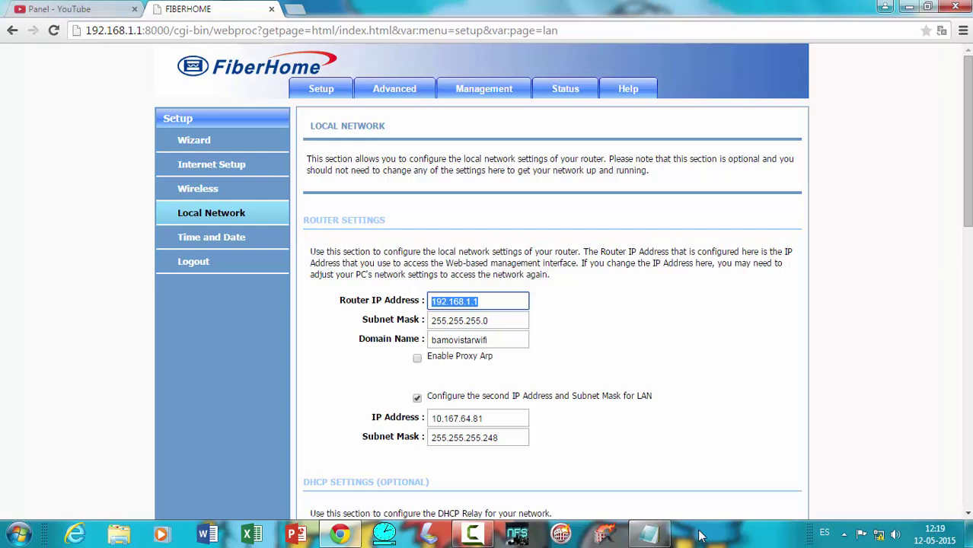
key("End")
key("shift+Right")
type("2")
left_click(701, 535)
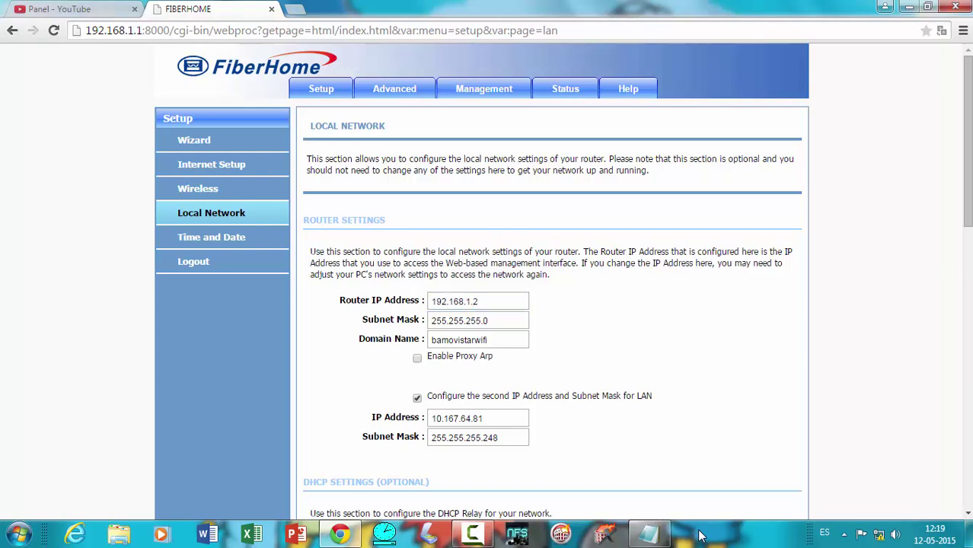
Disable the DHCP server and enable DNS in the Local Network's DHCP settings.
scroll(701, 536, "down", 3)
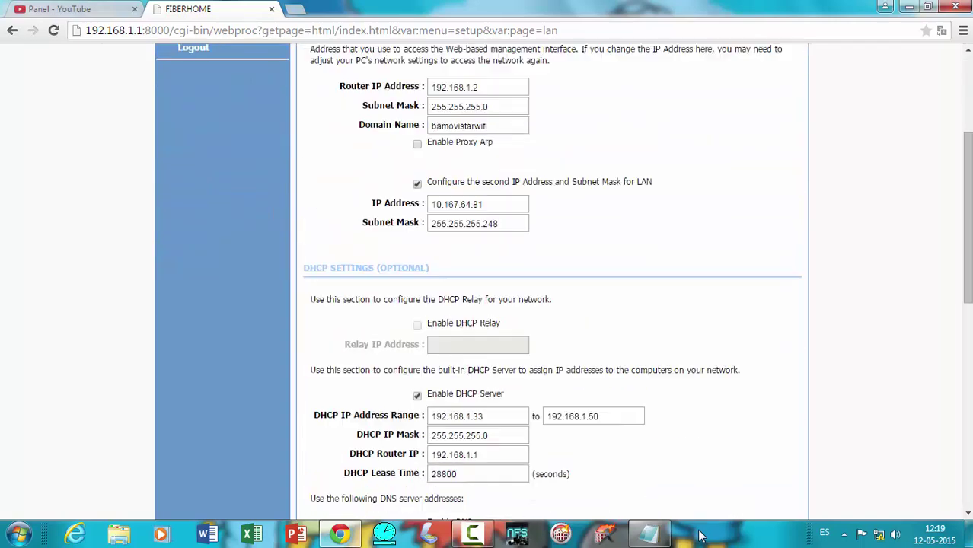
scroll(702, 536, "down", 3)
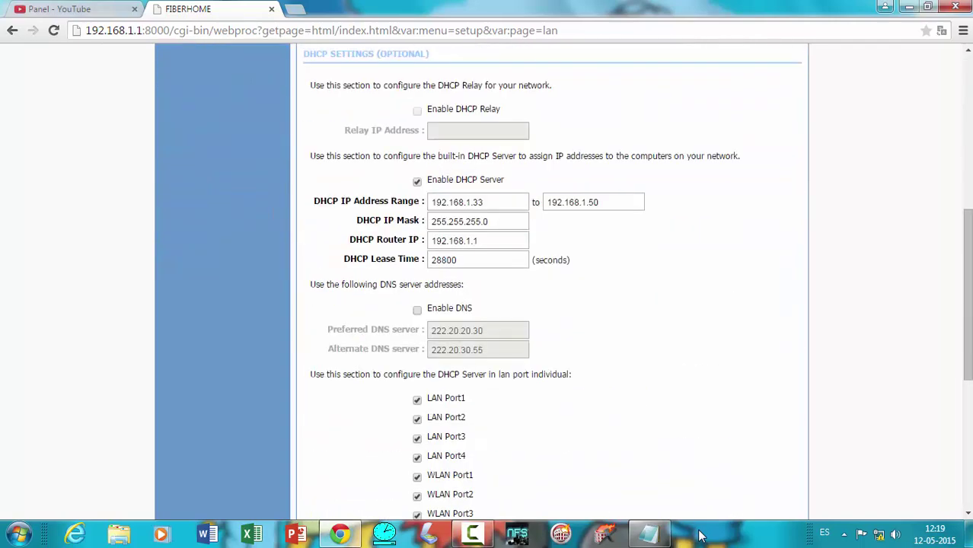
key("space")
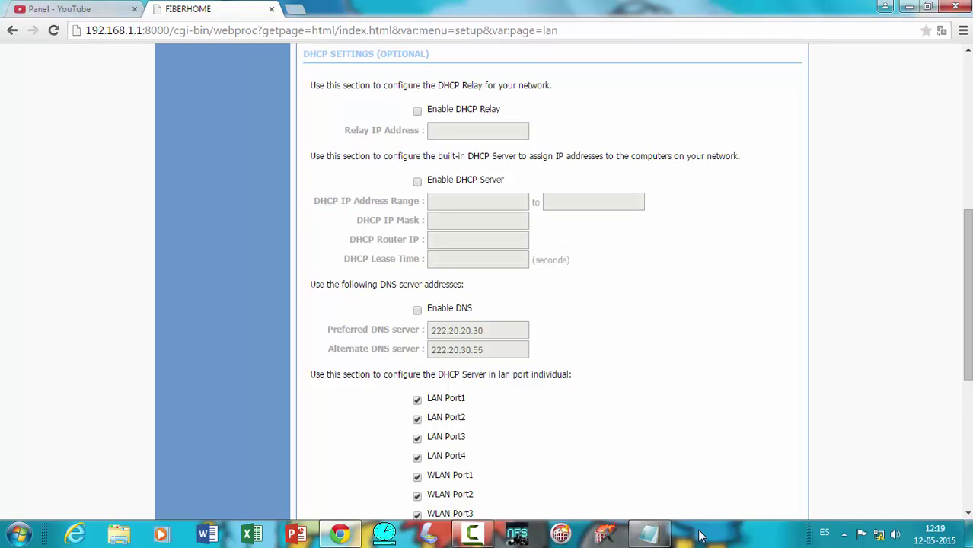
key("space")
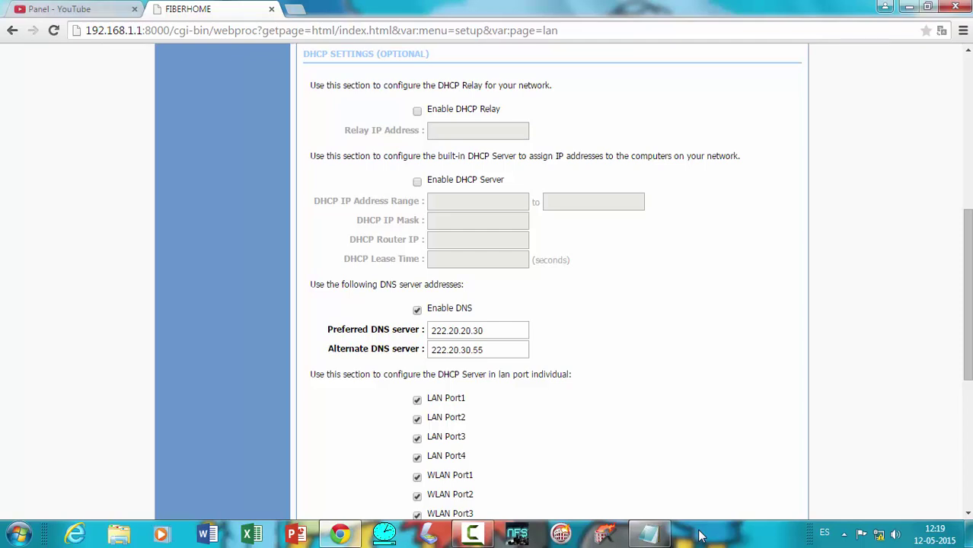
Set the preferred DNS server to 192.168.1.1 and the alternate DNS server to 8.8.8.8, and apply the Local Network settings.
key("Tab")
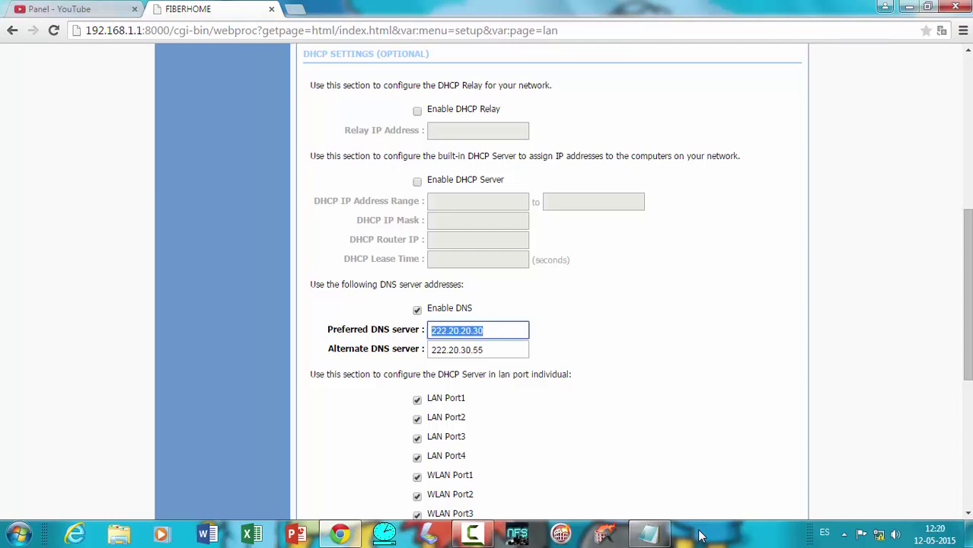
type("19")
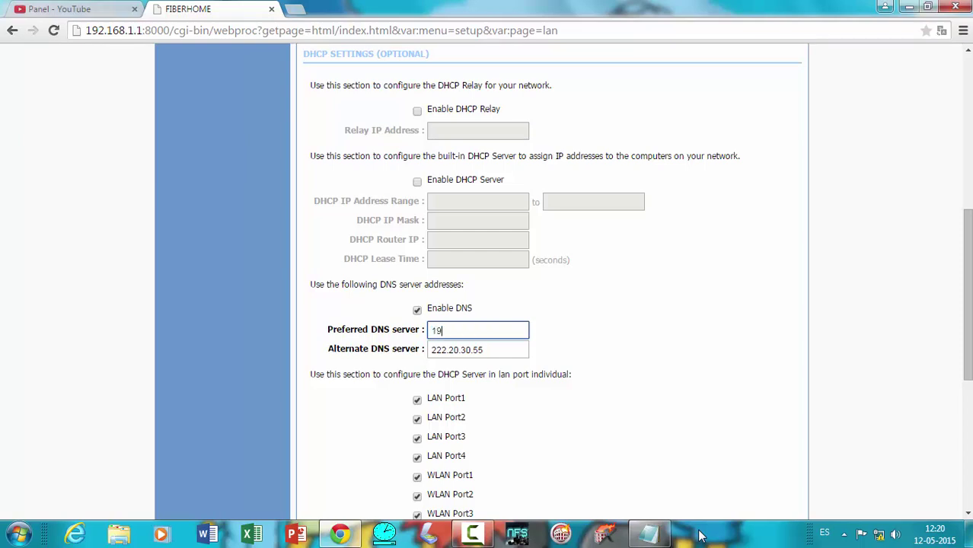
type("2.168.1.1")
left_click(701, 535)
scroll(702, 537, "down", 2)
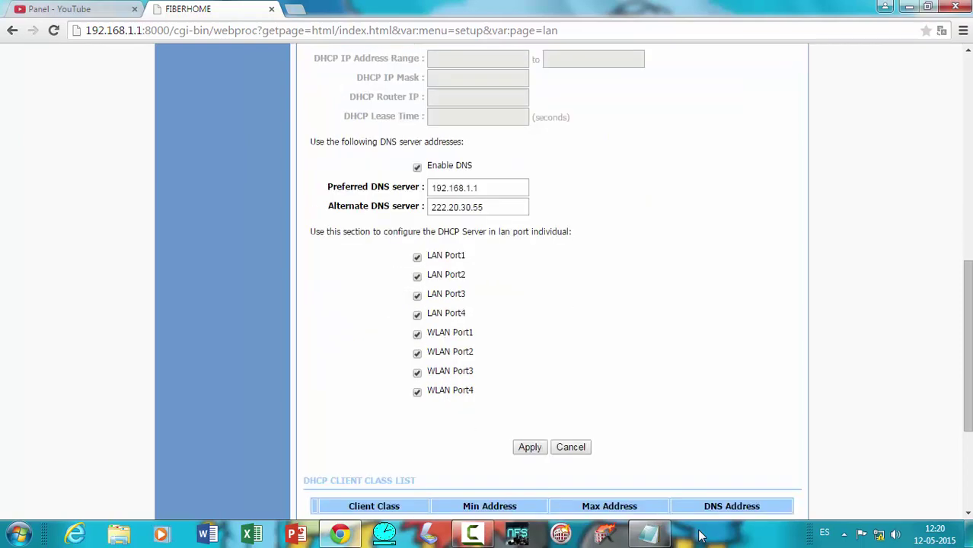
key("Tab")
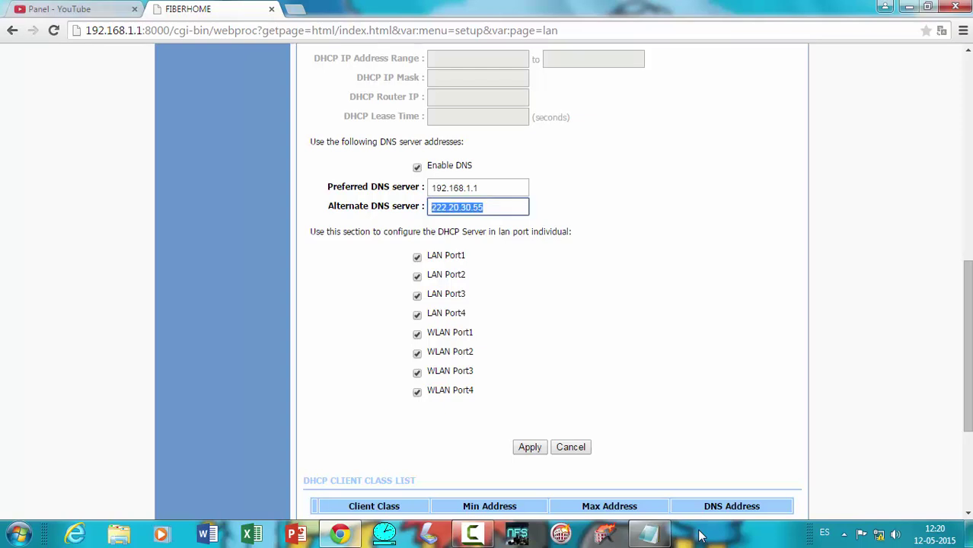
type("8.8.8.8")
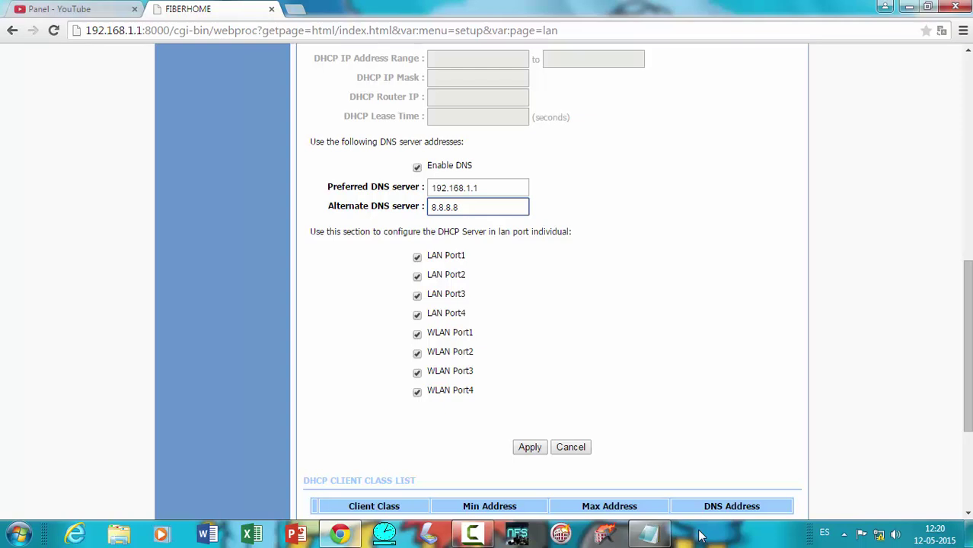
left_click(700, 533)
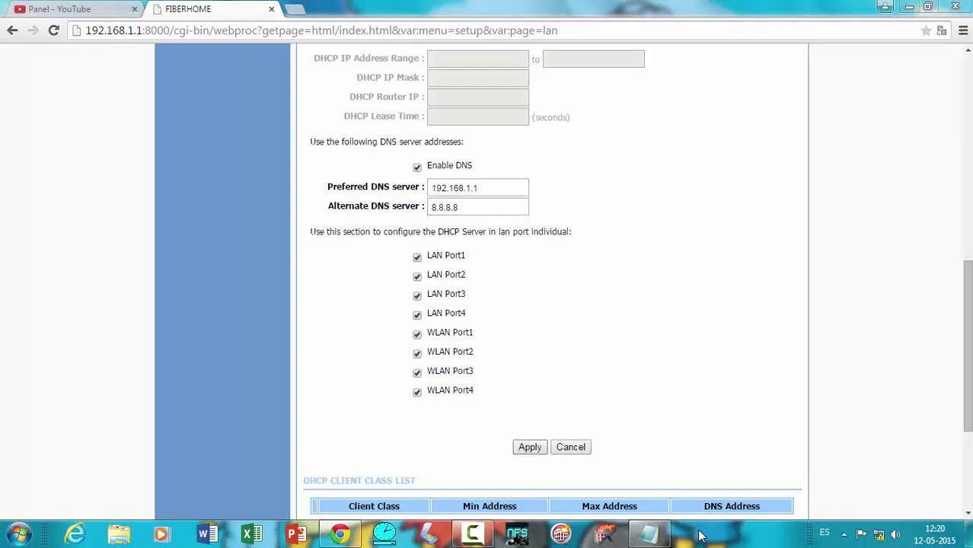
key("Return")
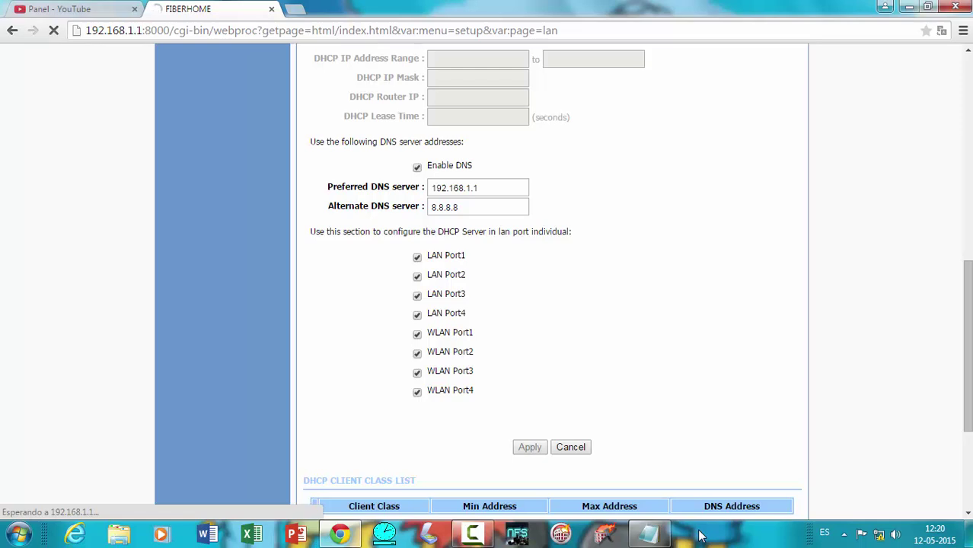
Open the router's configuration page at its new address, 192.168.1.2:8000.
left_click_drag(137, 31, 559, 30)
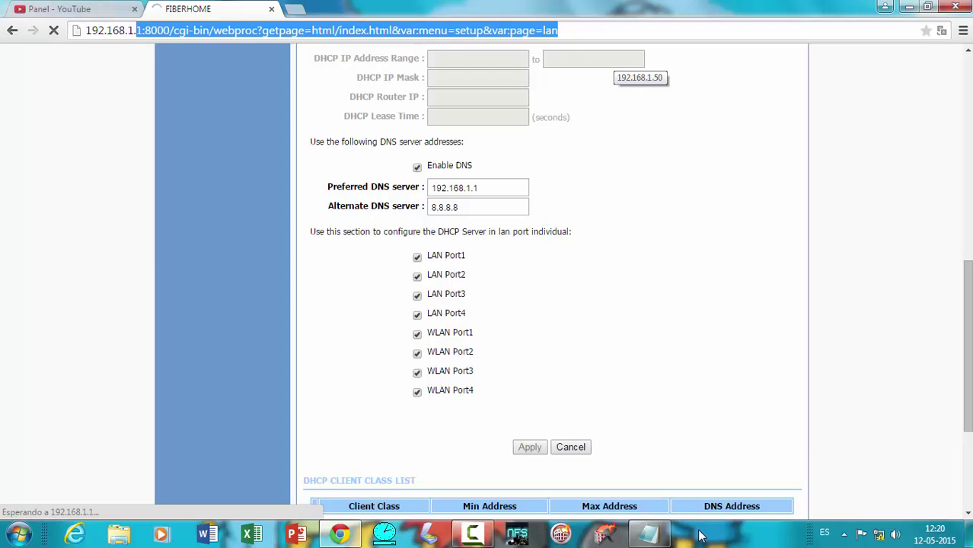
type("2.168.1.2")
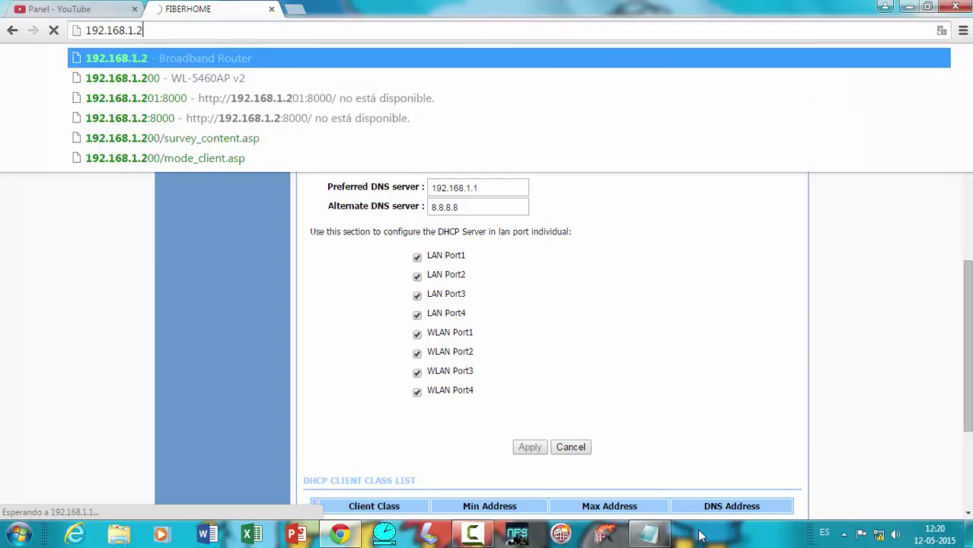
type(":8000")
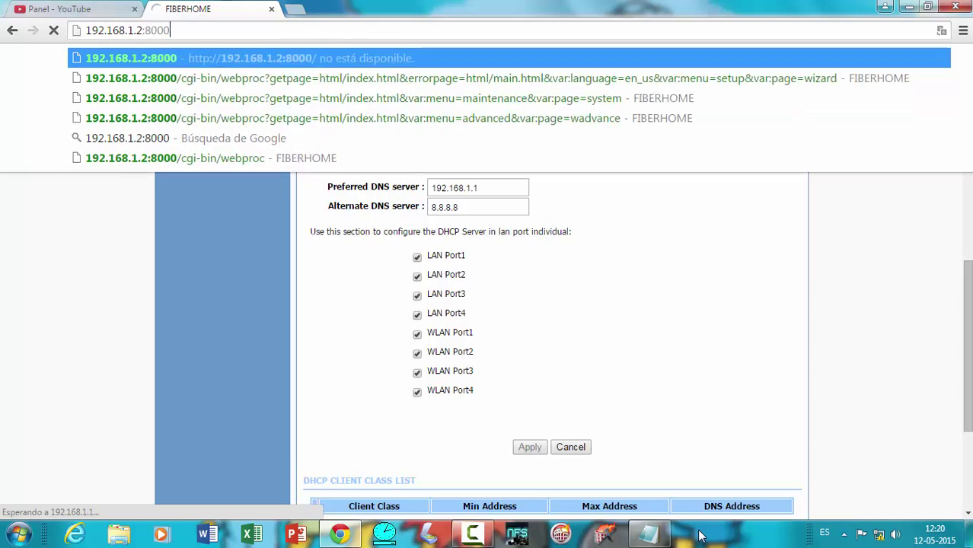
key("Escape")
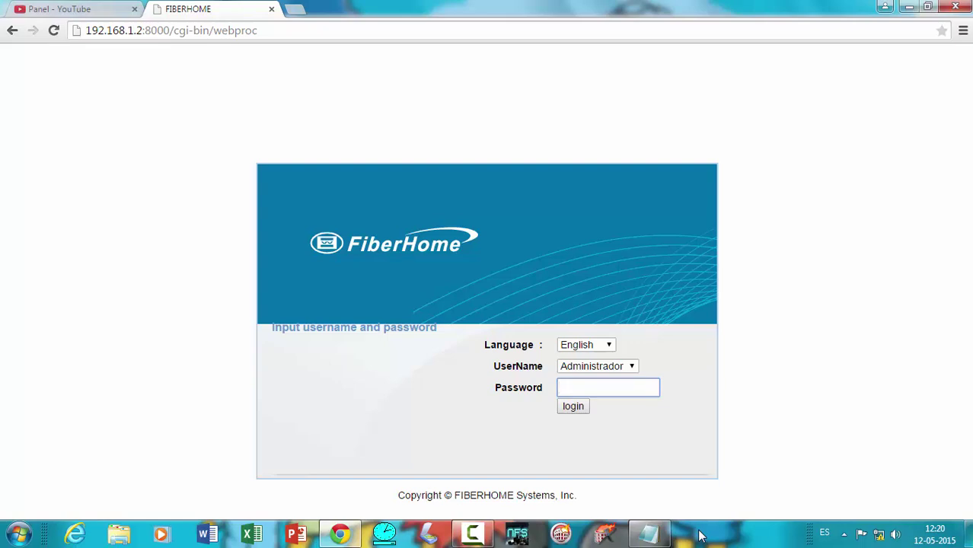
Log in to the router with the user name "user" and the copied account password.
key("shift+Tab")
key("alt+Down")
key("Down")
key("Return")
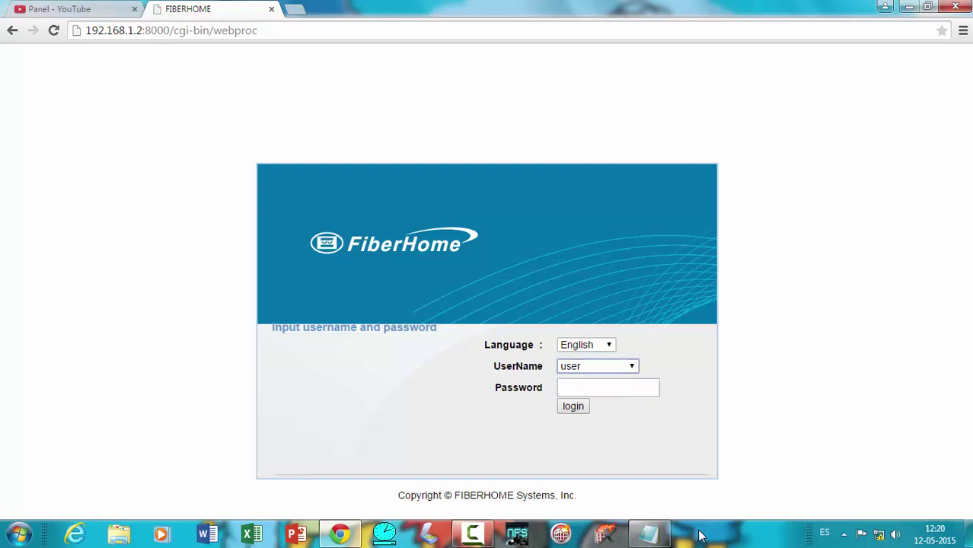
key("Tab")
key("shift+F10")
key("Down")
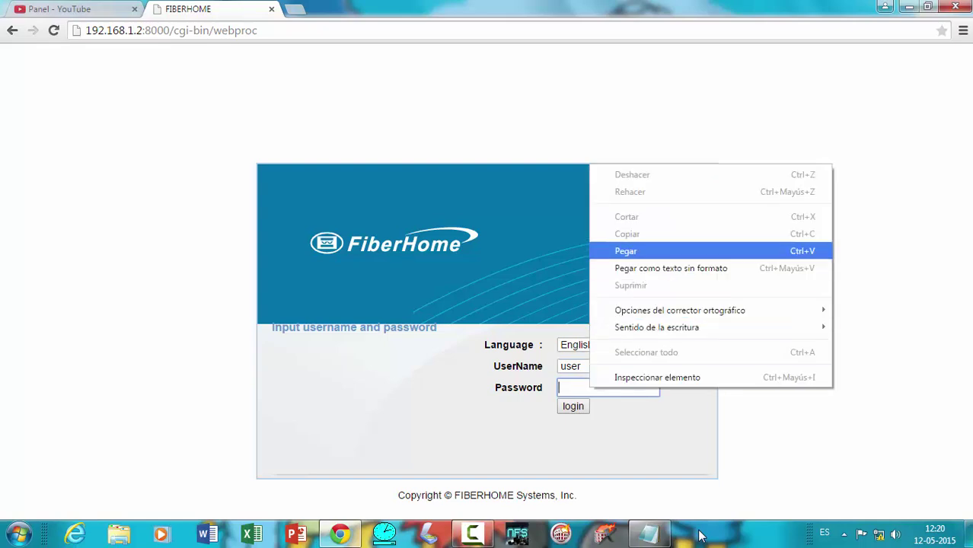
key("Return")
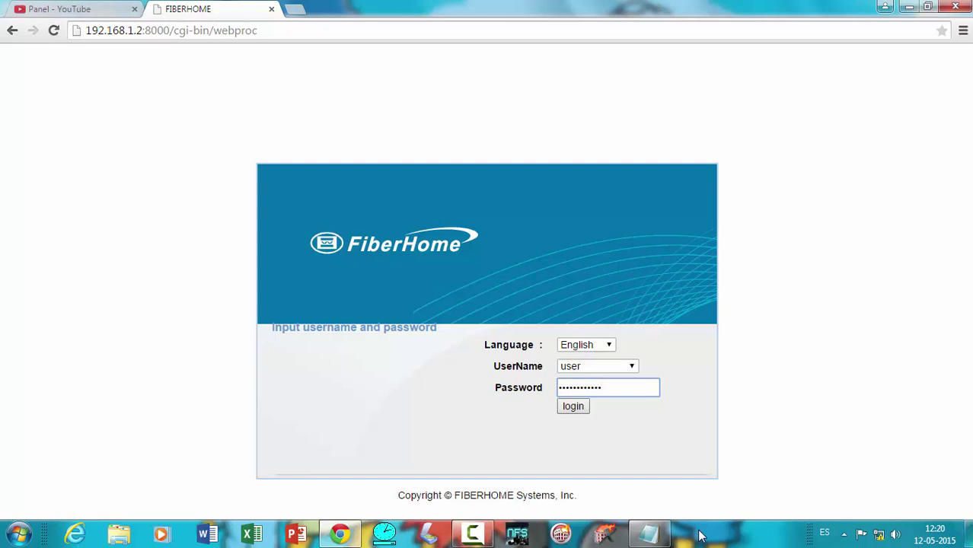
key("Return")
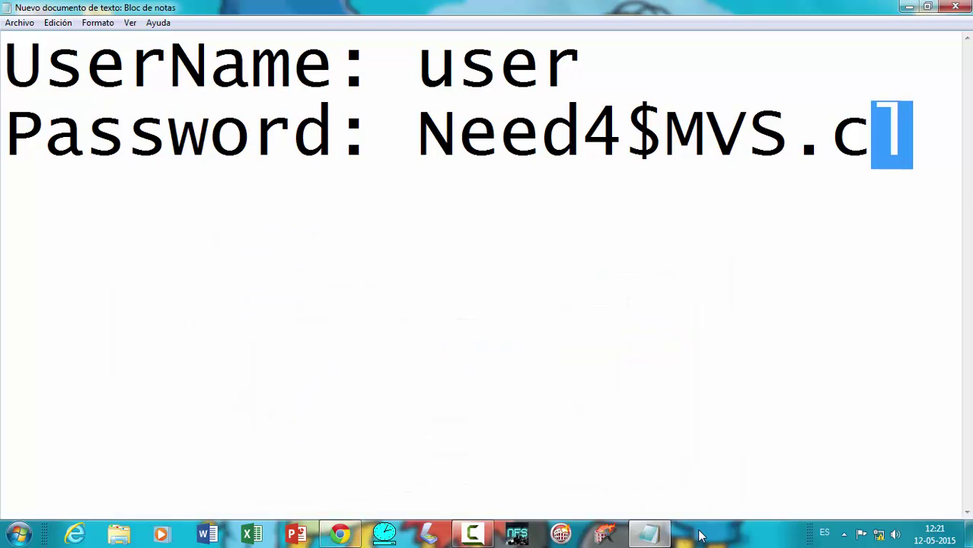
Examine the router's login user name and password lines in the Notepad note.
key("Right")
key("shift+Left")
key("shift+Left")
key("shift+Left")
key("shift+Left")
key("shift+Left")
key("shift+Left")
key("shift+Left")
key("shift+Left")
key("shift+Left")
key("shift+Left")
key("shift+Left")
key("shift+Left")
key("shift+Left")
key("shift+Left")
key("shift+Left")
key("shift+Left")
key("shift+Left")
key("shift+Left")
key("shift+Left")
key("shift+Left")
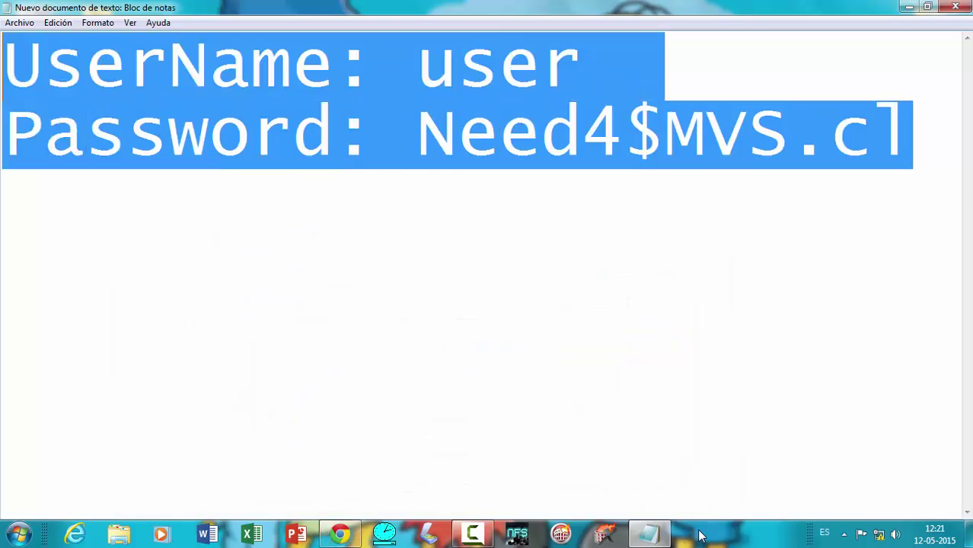
key("Down")
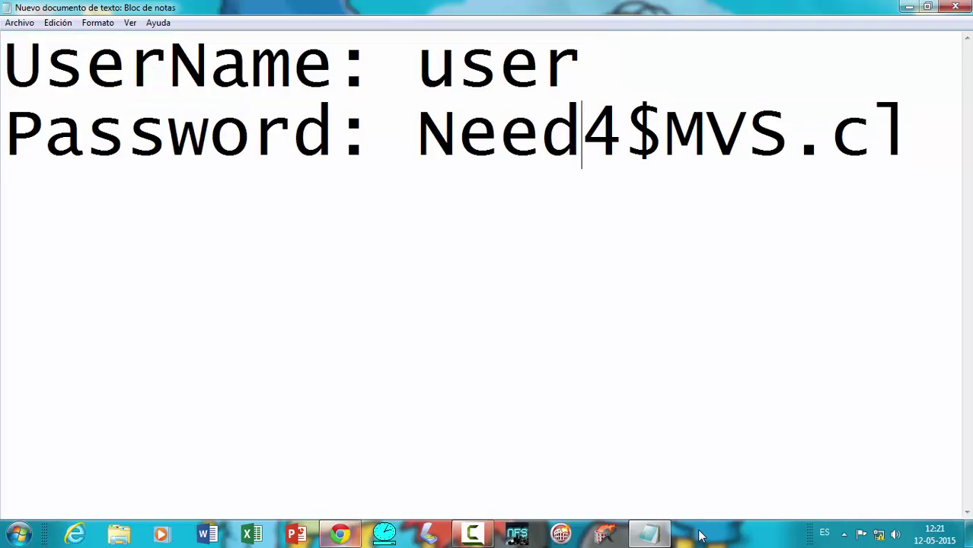
mouse_move(340, 535)
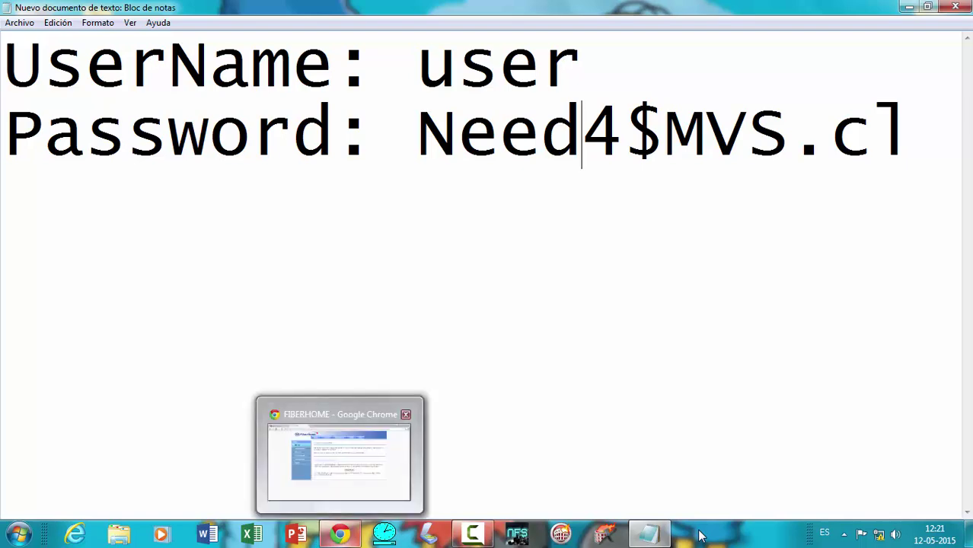
mouse_move(340, 461)
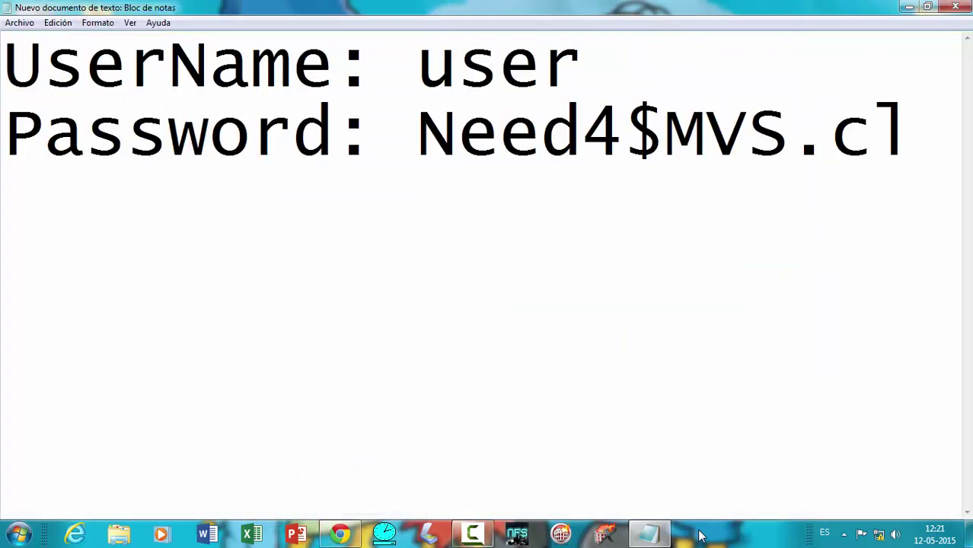
left_click(473, 534)
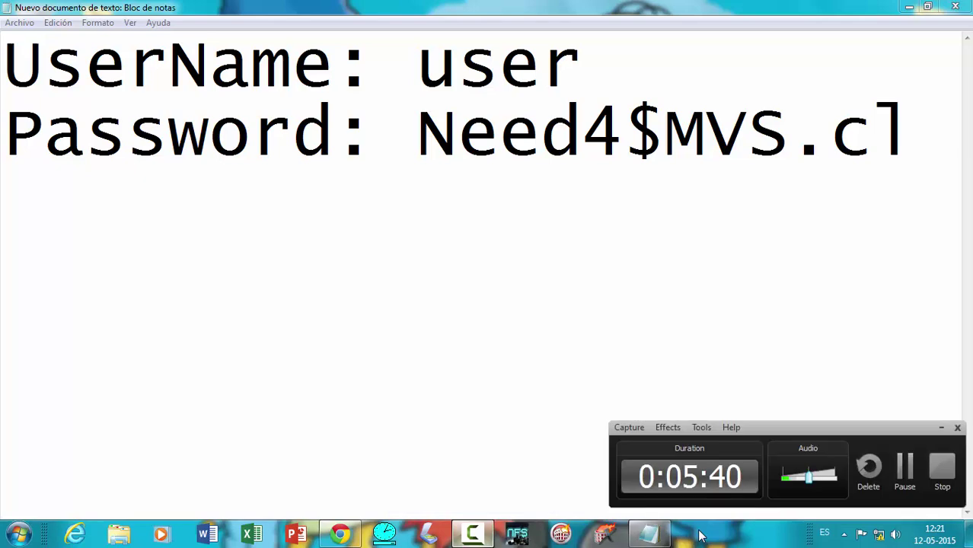